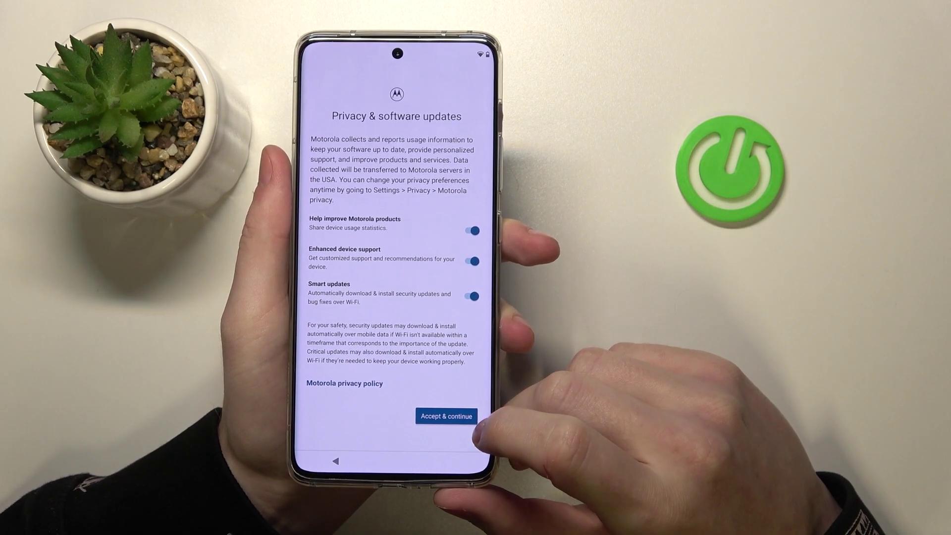
- Accept Motorola's privacy and software update terms and continue
click(446, 416)
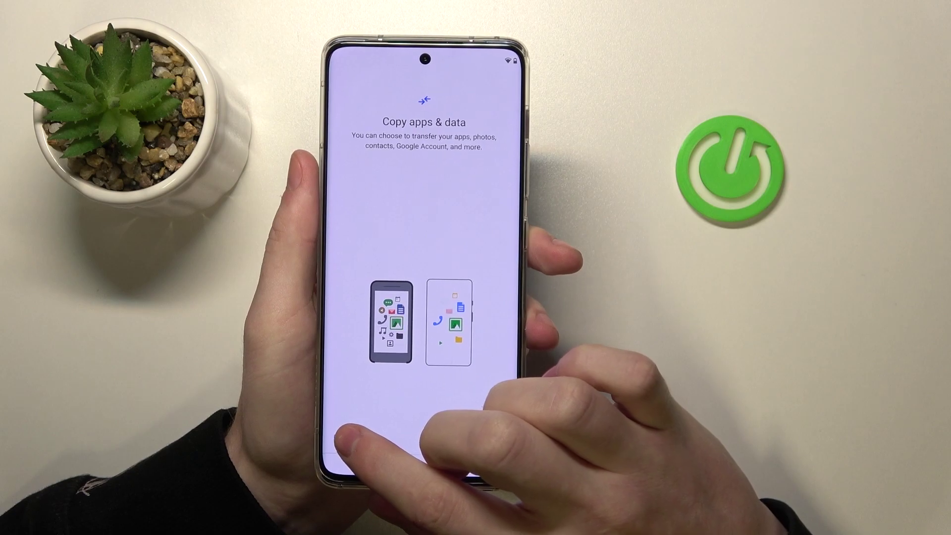
- Skip copying apps and data from another phone and begin entering the Google account email
click(347, 445)
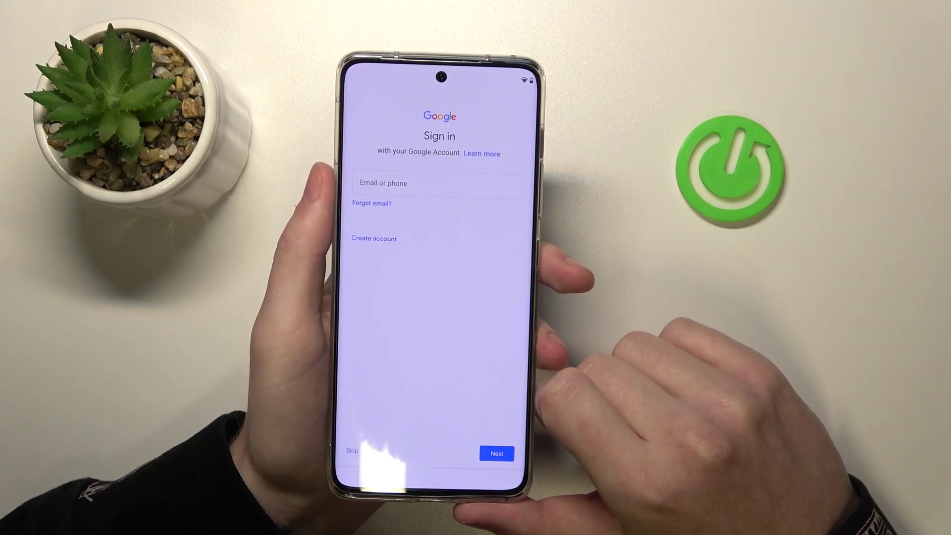
click(439, 183)
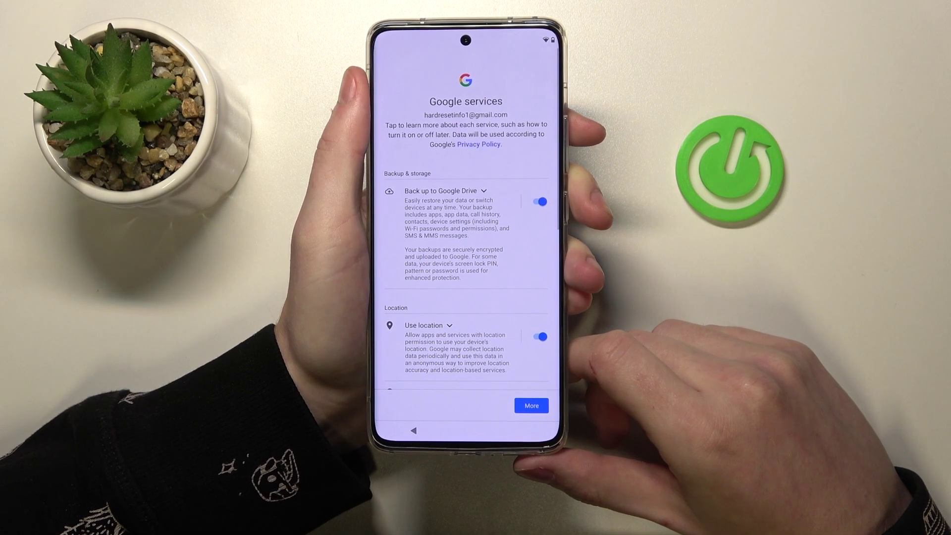
scroll(468, 261, down, 2)
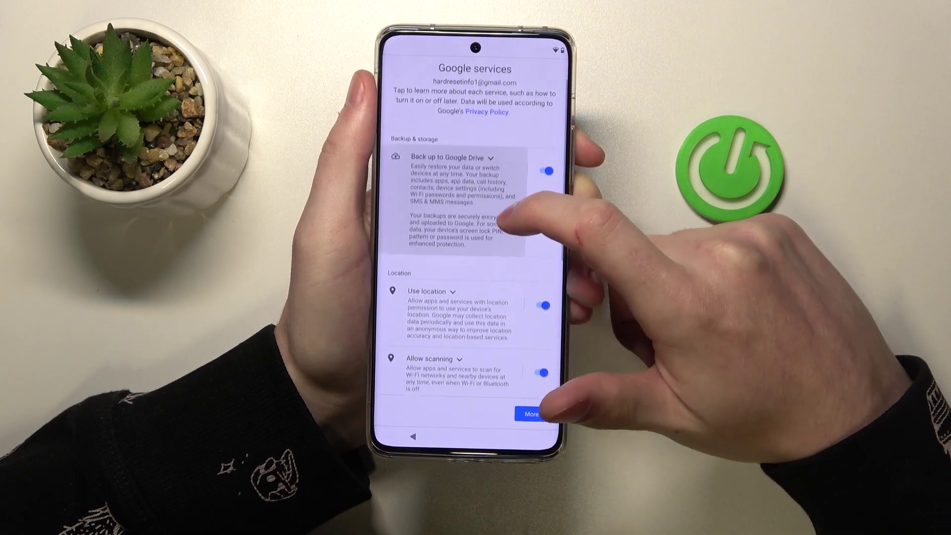
scroll(475, 245, down, 2)
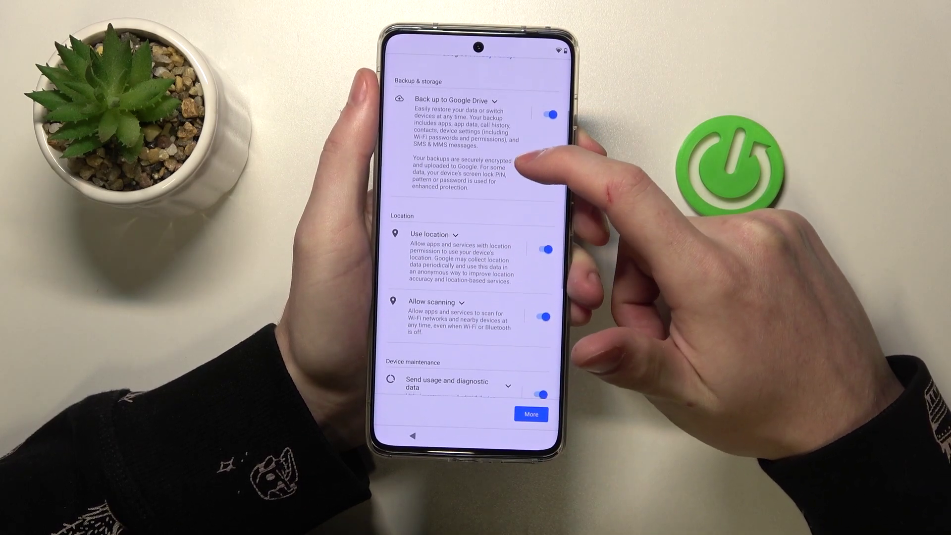
scroll(475, 246, up, 4)
scroll(476, 253, down, 5)
scroll(475, 253, down, 3)
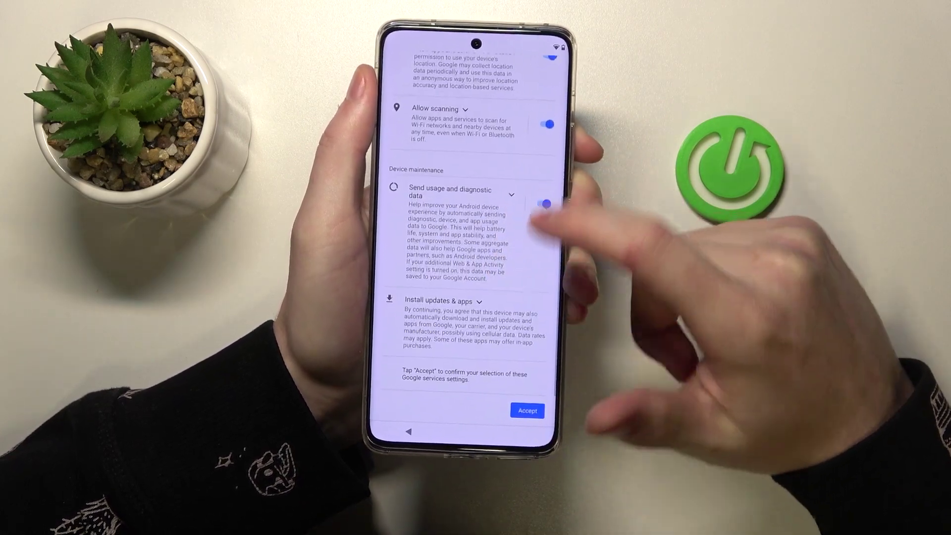
- Accept Google services, choose Google as search engine, and skip PIN, face and fingerprint lock
click(523, 401)
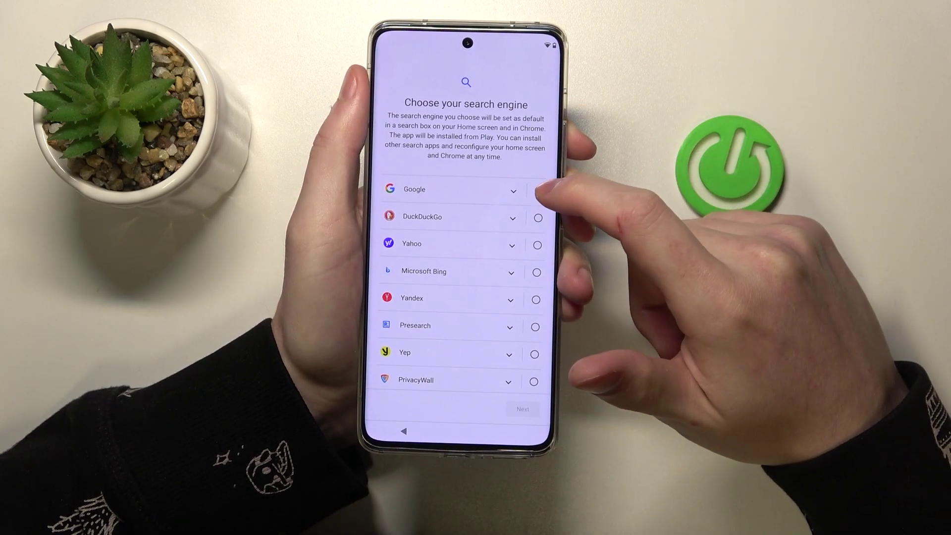
click(538, 192)
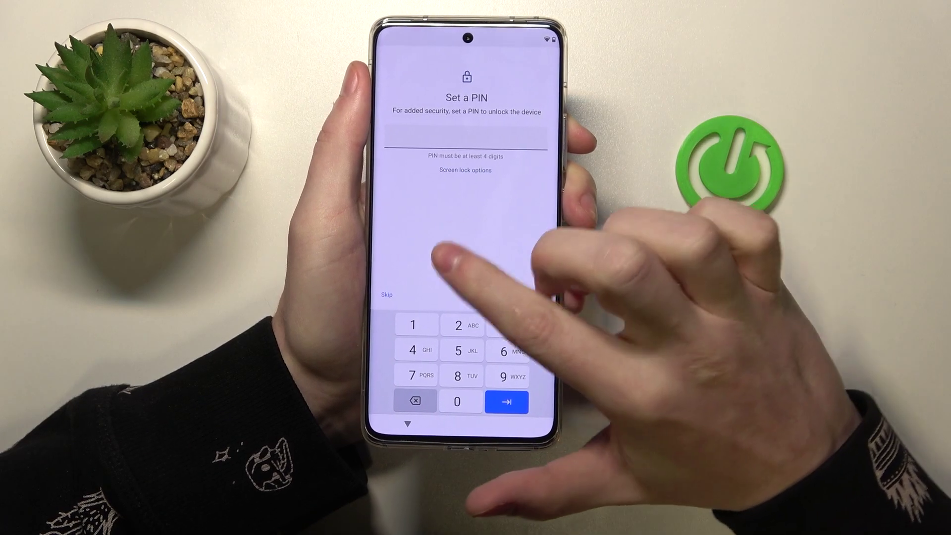
click(461, 169)
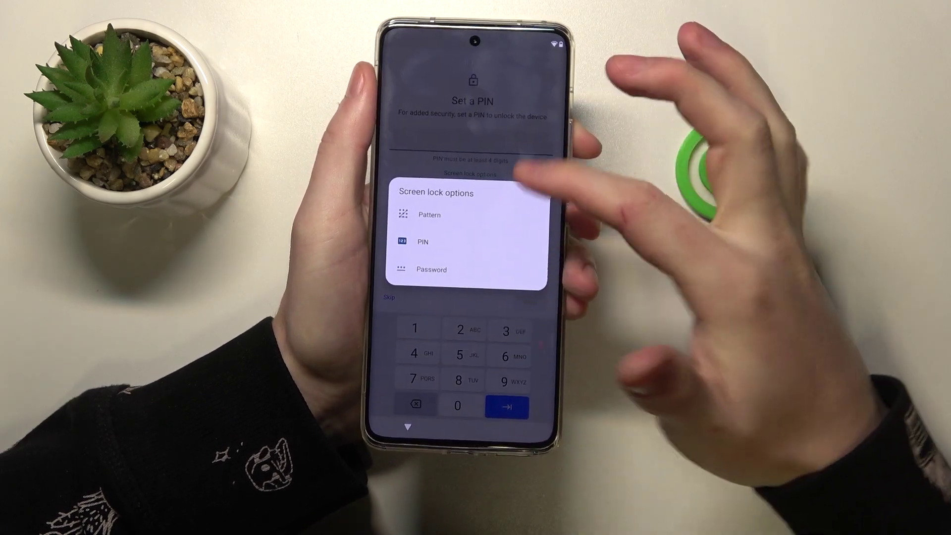
click(421, 242)
click(395, 302)
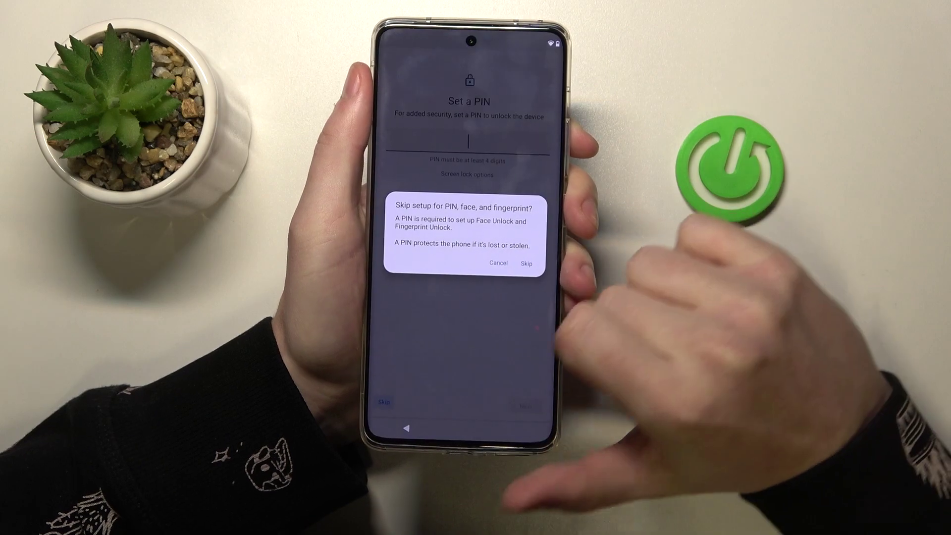
click(528, 261)
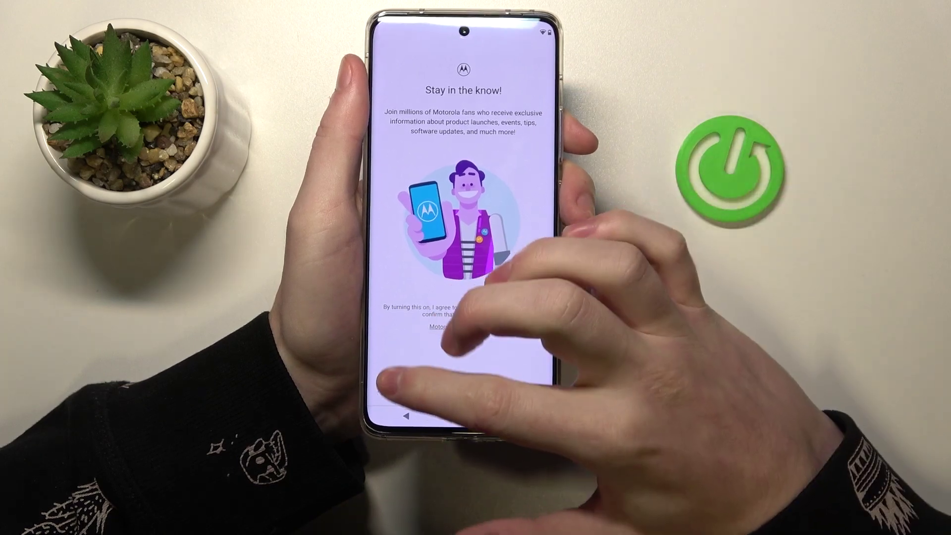
- Opt out of Motorola push notifications and the Motorola e-mail sign-up
click(383, 393)
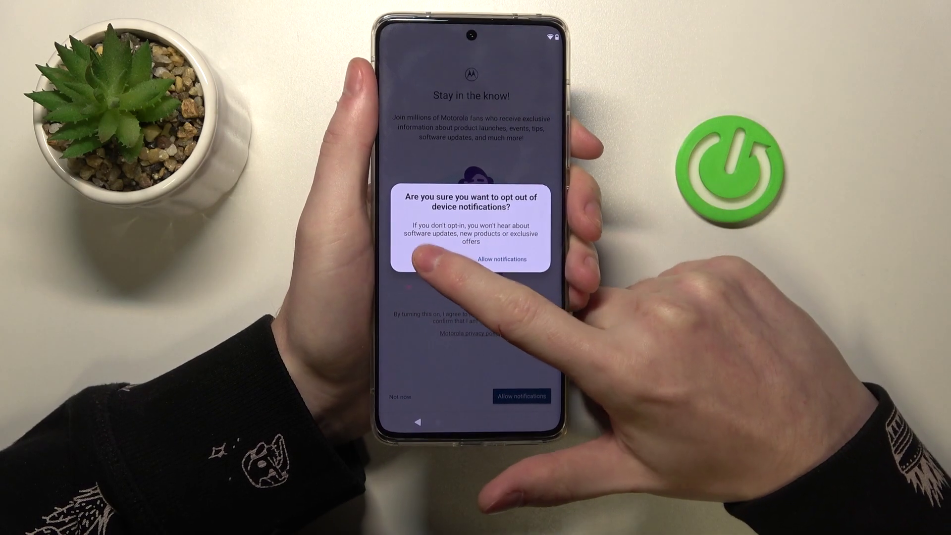
click(480, 255)
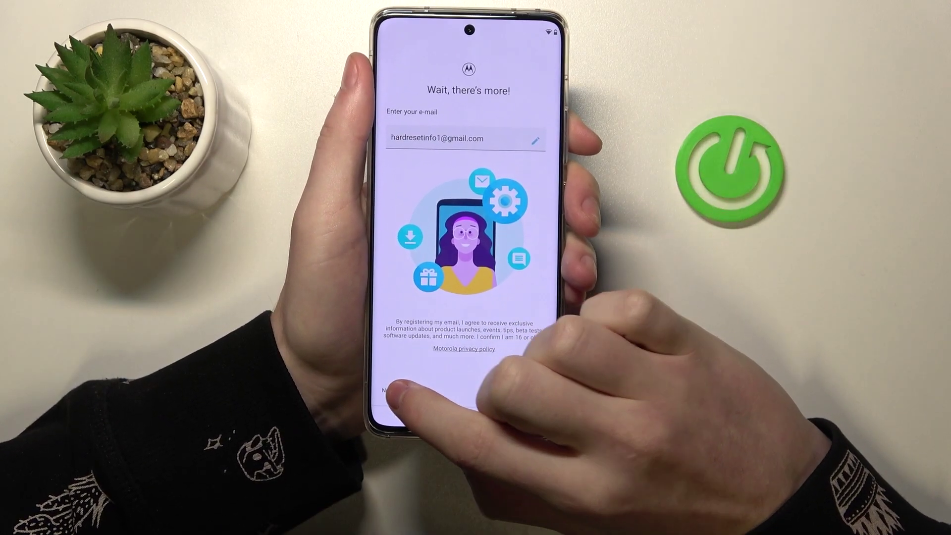
click(387, 387)
click(421, 272)
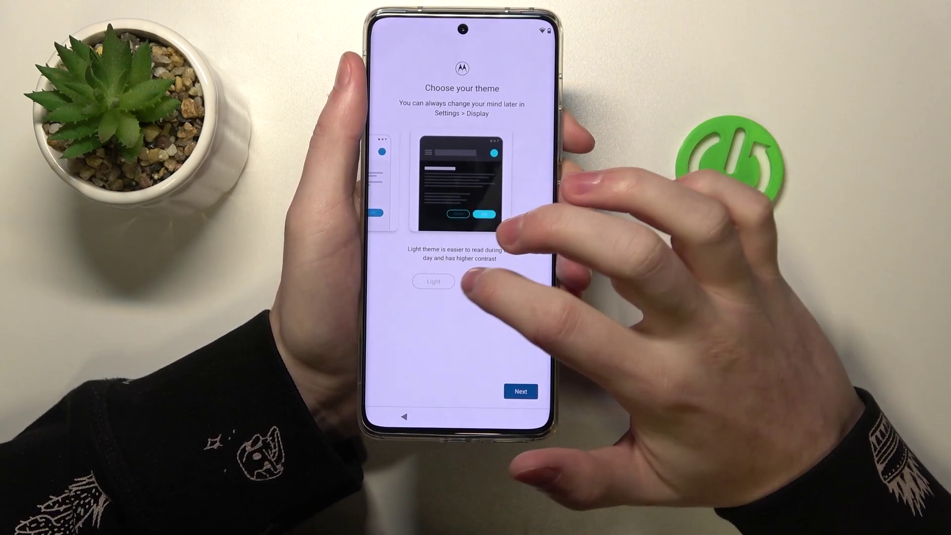
- Choose the Dark theme and continue past the navigation style step
click(485, 281)
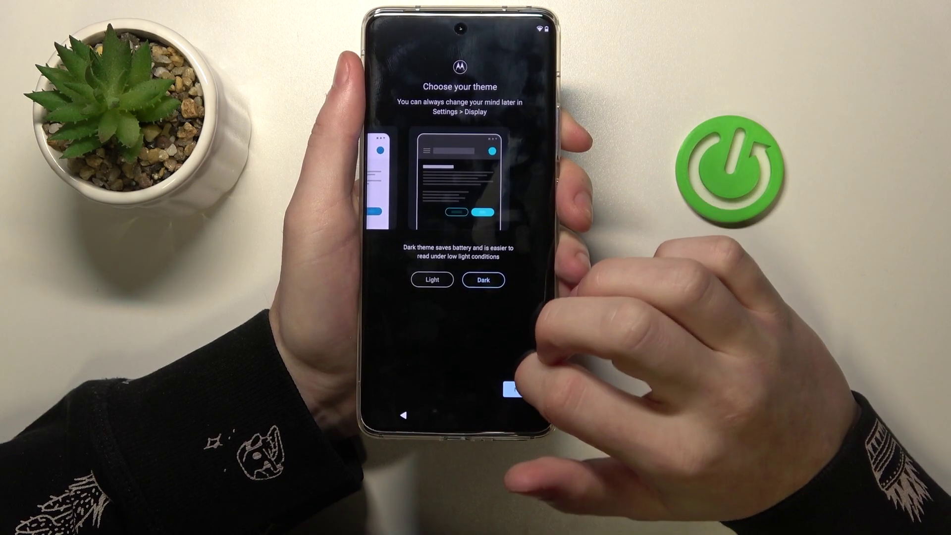
click(435, 282)
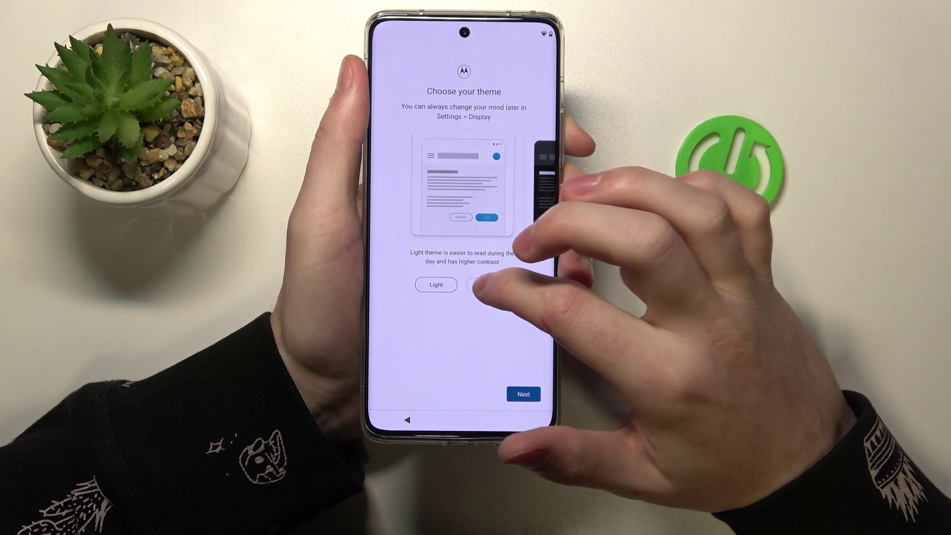
click(484, 285)
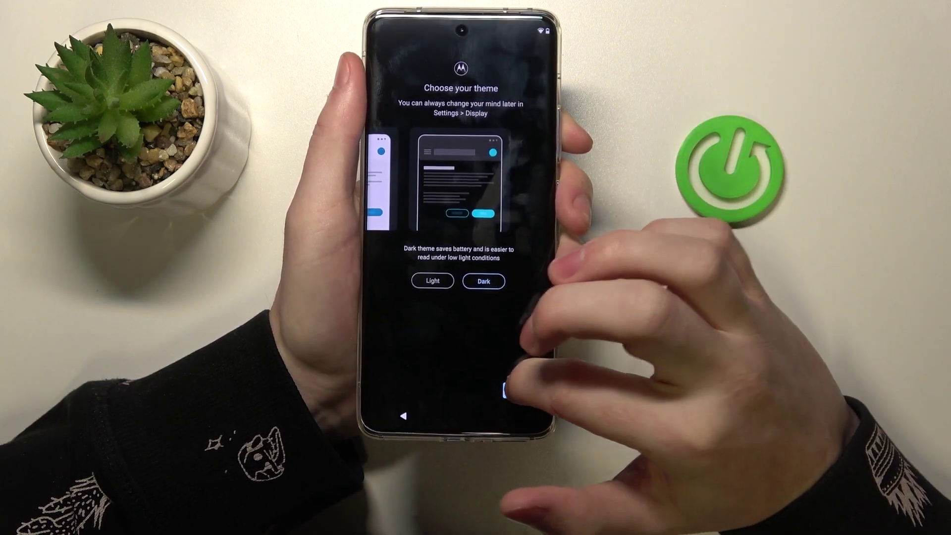
click(511, 391)
click(515, 390)
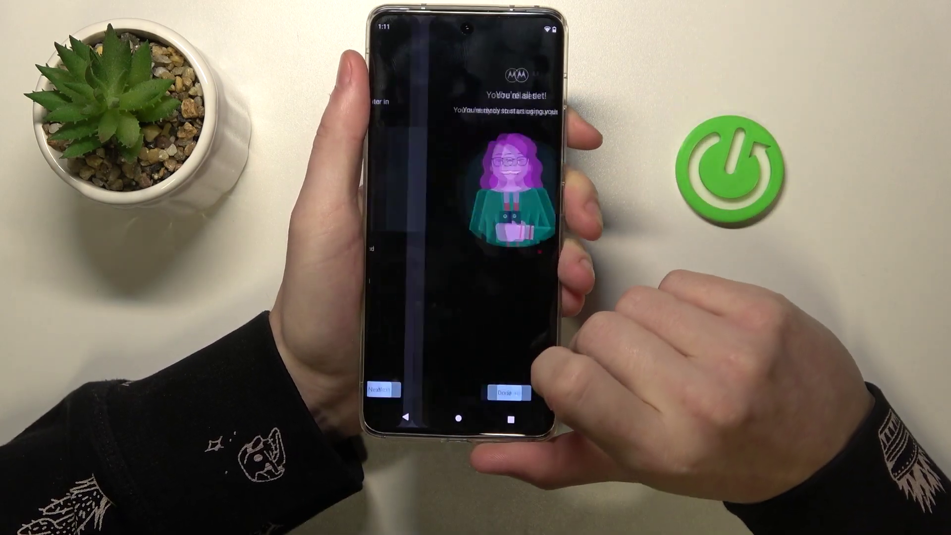
- Finish setup, then open Settings > About phone > Hardware information
click(447, 385)
drag(520, 312, 401, 312)
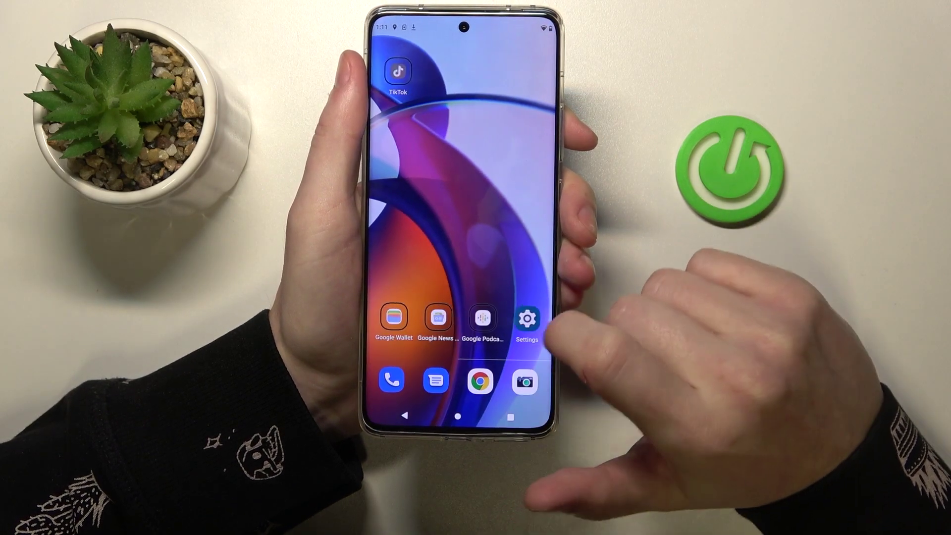
click(524, 316)
scroll(476, 297, down, 5)
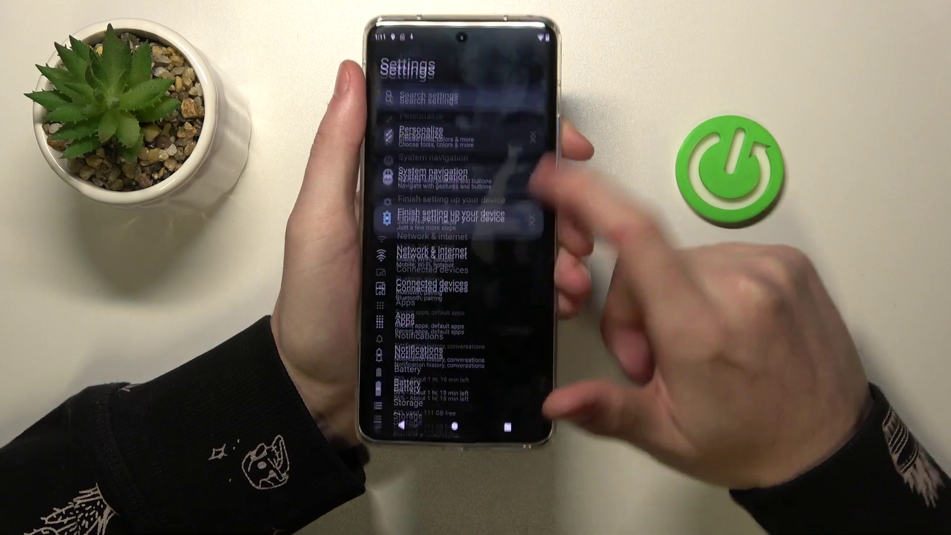
click(431, 402)
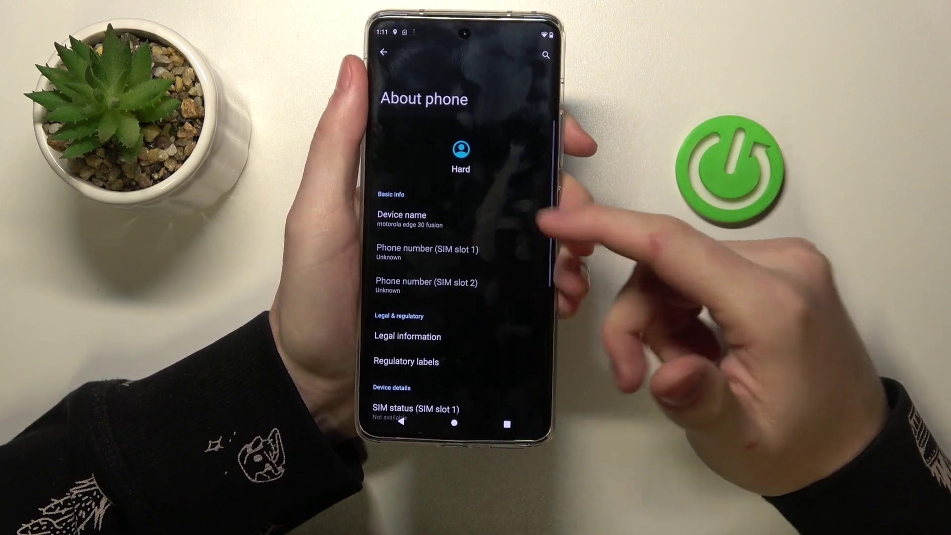
scroll(461, 282, down, 2)
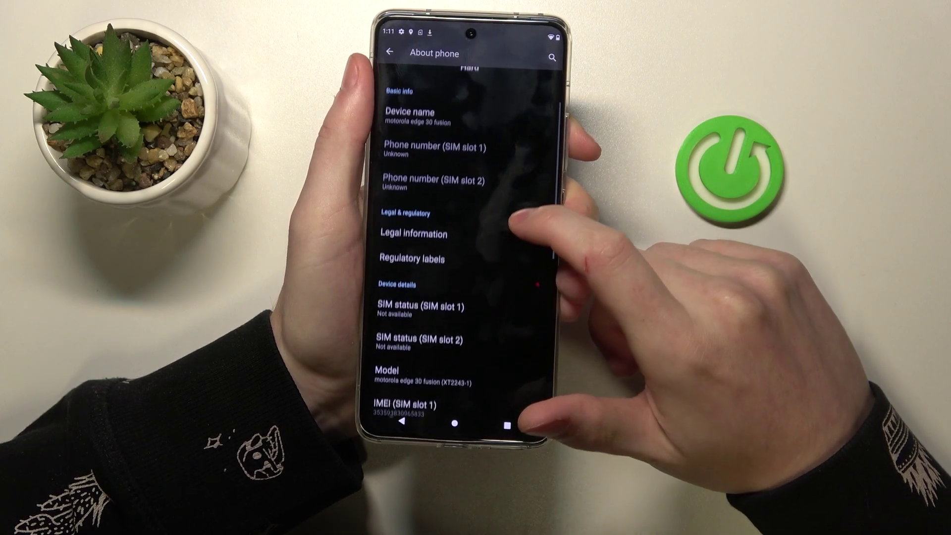
scroll(465, 283, down, 2)
scroll(464, 282, down, 3)
scroll(521, 194, down, 2)
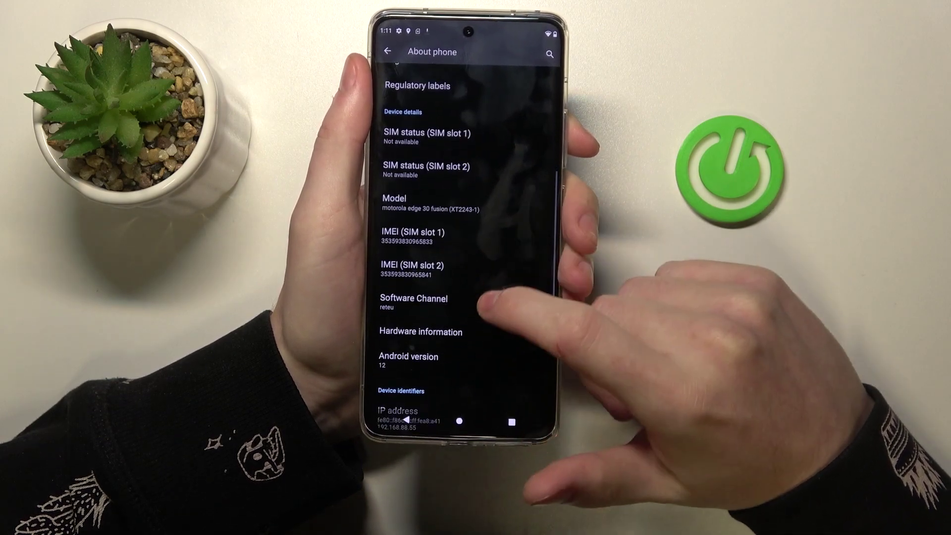
scroll(490, 282, down, 1)
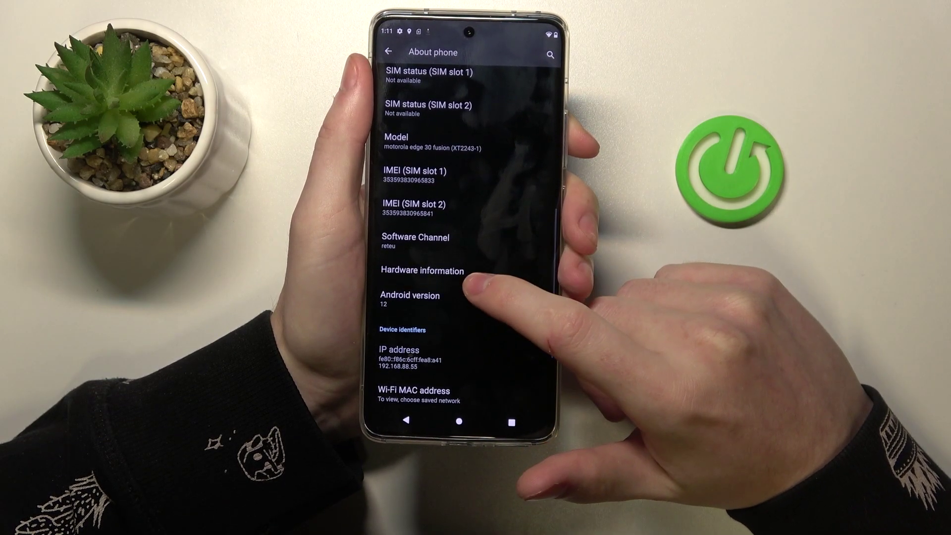
click(469, 271)
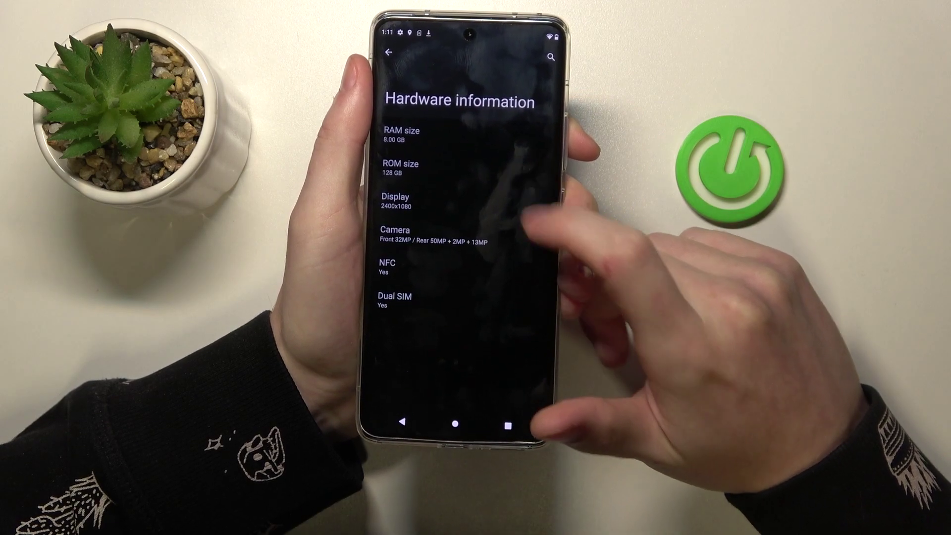